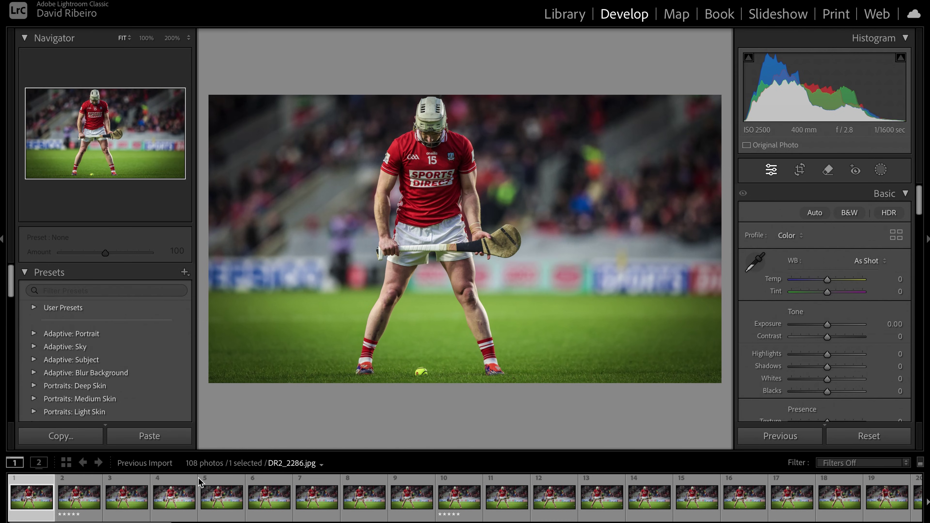
# - Select photos 1–95 and sync the first photo's develop settings to them, crop included
pyautogui.scroll(-10, 685, 499)
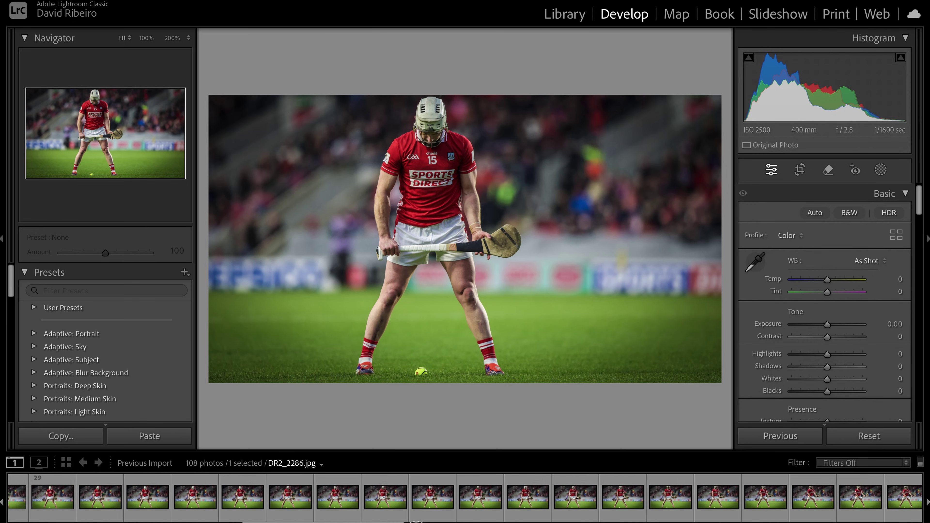
pyautogui.moveTo(684, 521); pyautogui.dragTo(831, 521)
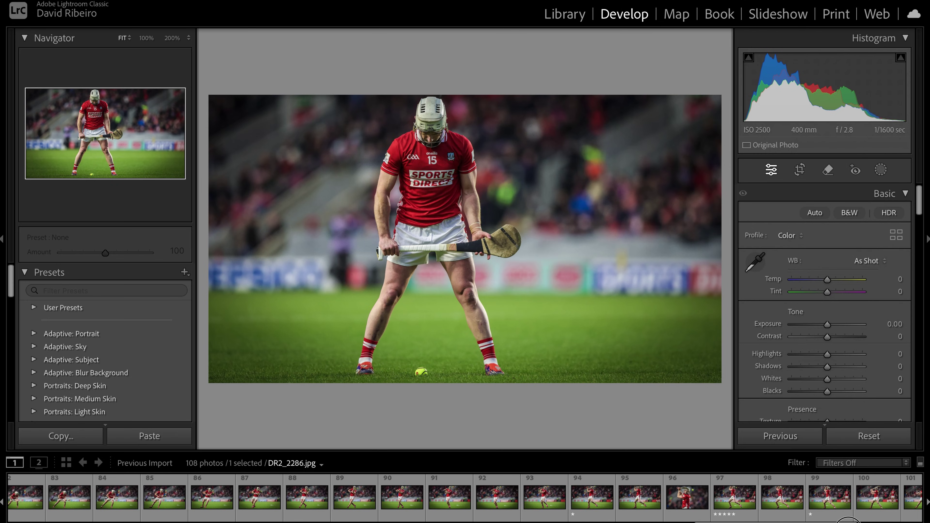
pyautogui.keyDown('shift'); pyautogui.click(653, 509); pyautogui.keyUp('shift')
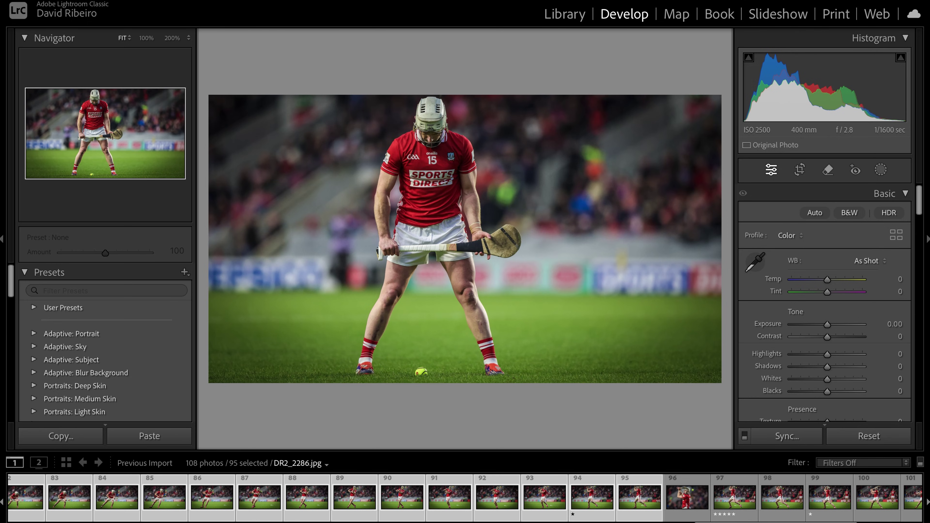
pyautogui.moveTo(826, 520); pyautogui.dragTo(251, 520)
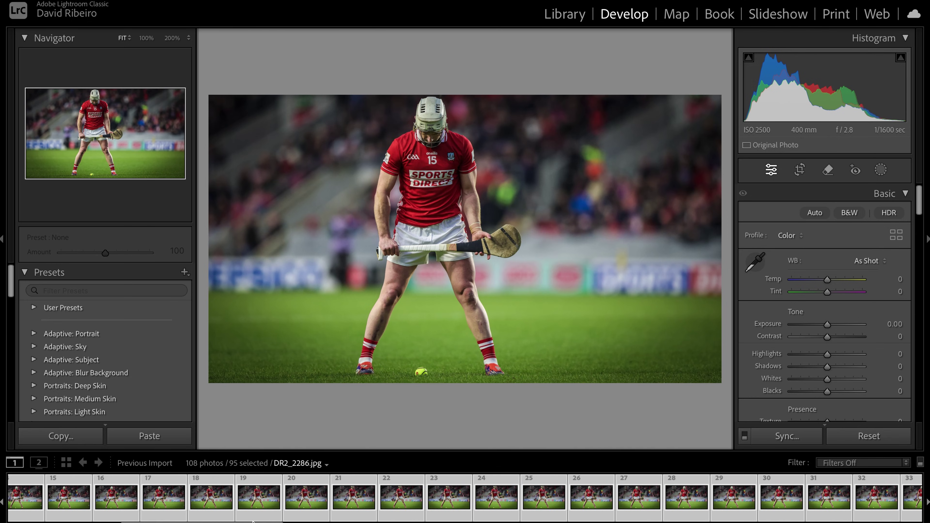
pyautogui.click(788, 437)
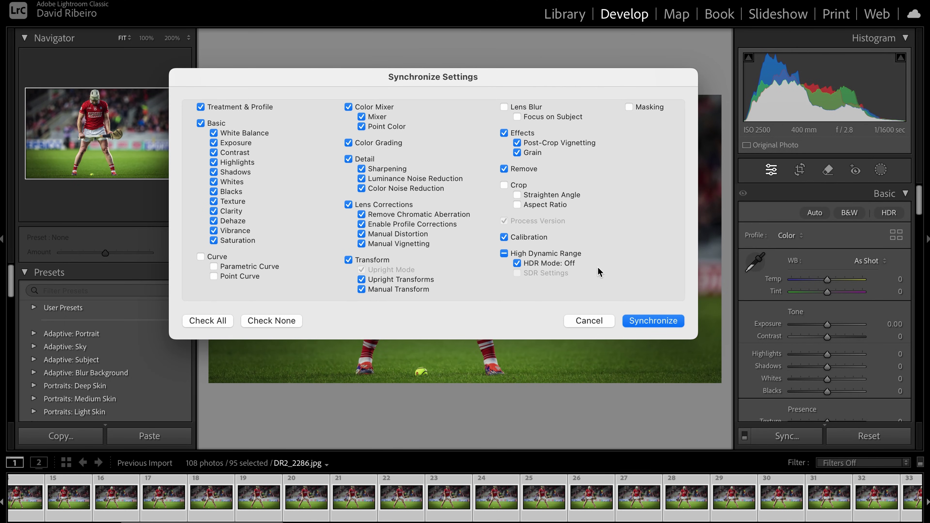
pyautogui.click(517, 186)
pyautogui.click(654, 321)
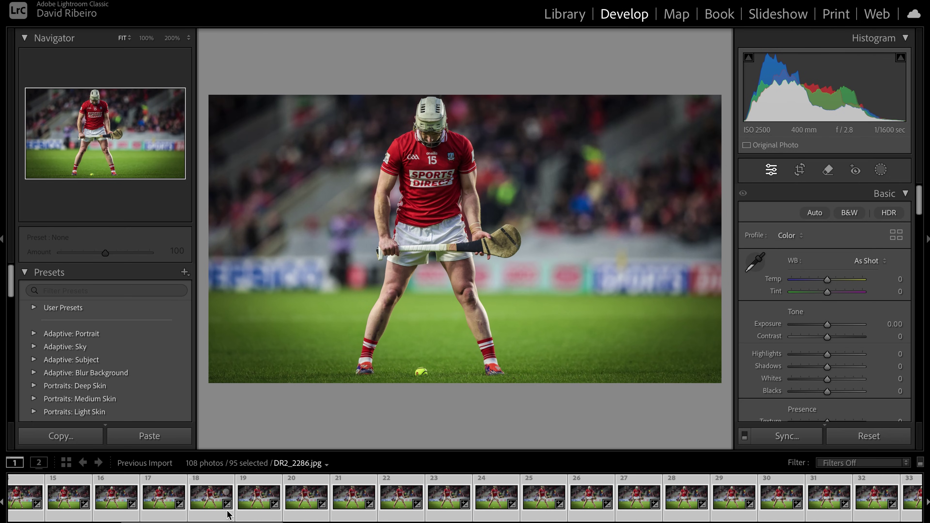
# - Export the 95 selected photos resized to 3840 pixels on the long edge
pyautogui.rightClick(215, 498)
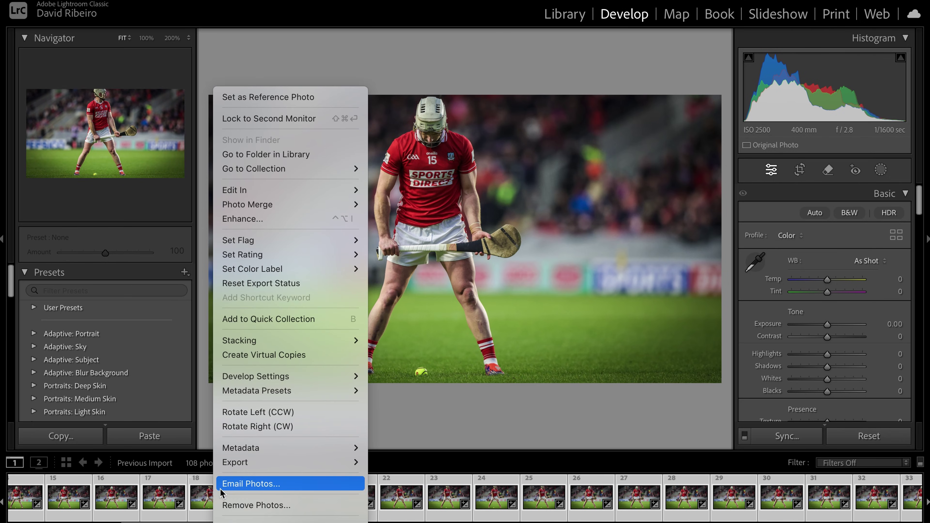
pyautogui.moveTo(293, 464)
pyautogui.click(411, 419)
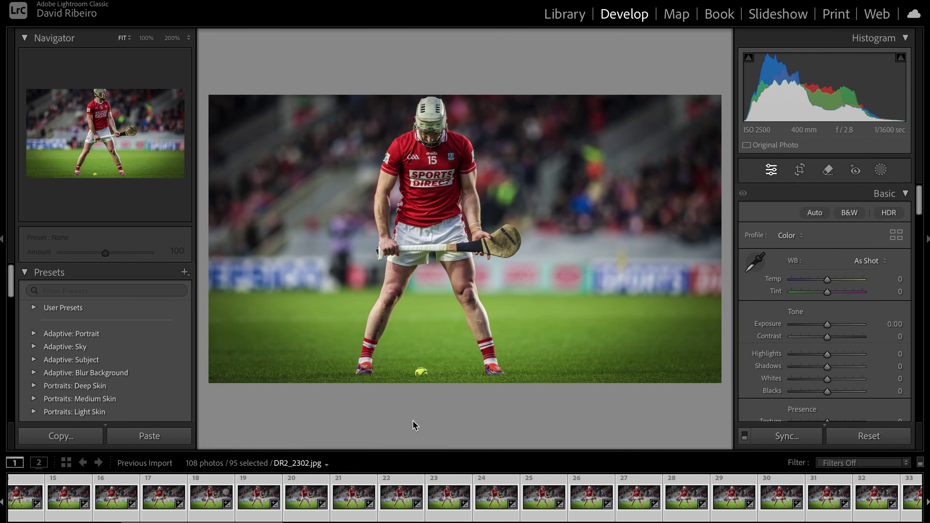
pyautogui.moveTo(741, 87); pyautogui.dragTo(727, 291)
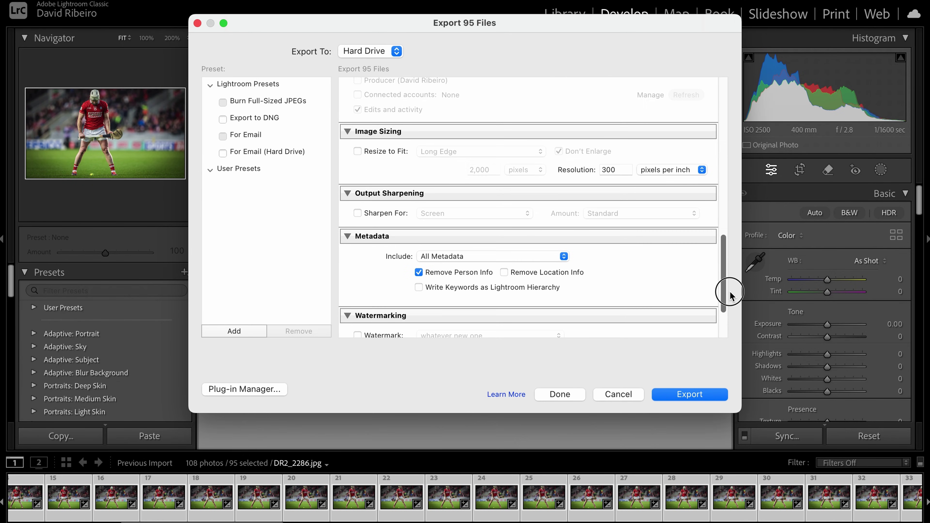
pyautogui.click(390, 152)
pyautogui.click(489, 170)
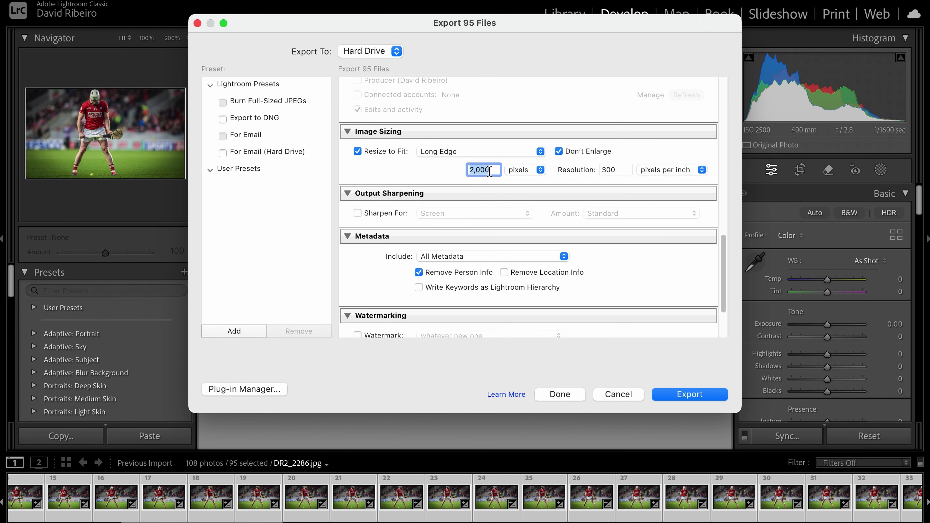
pyautogui.write('3840')
pyautogui.click(708, 395)
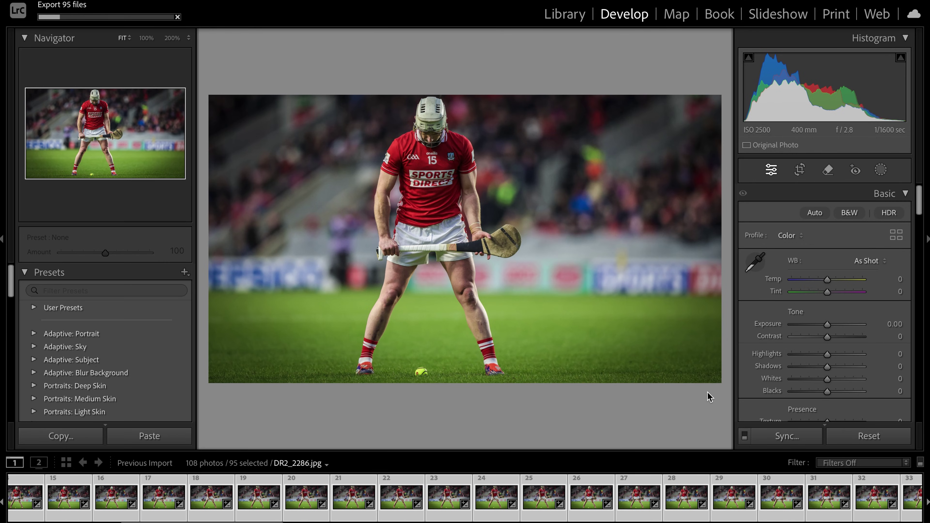
pyautogui.click(320, 498)
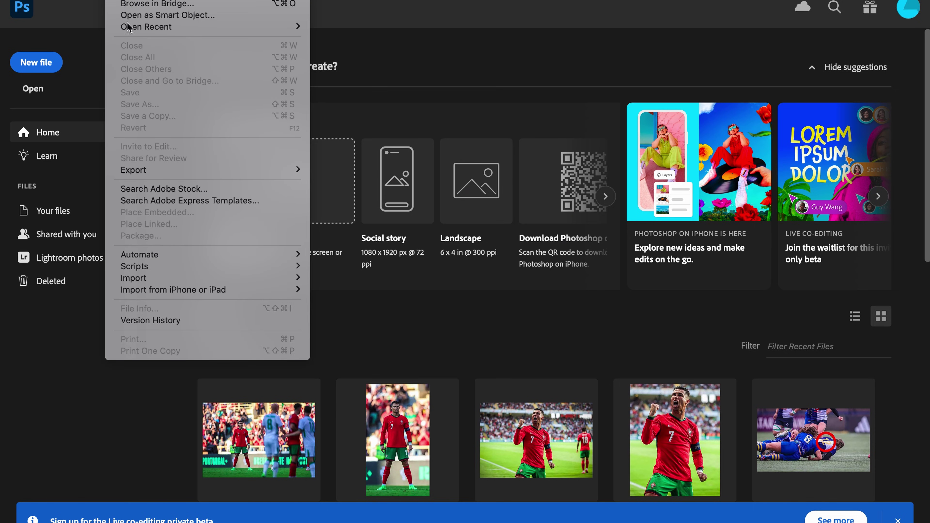
# - Load every JPG from the Horgan Video folder into one stacked document with Load Files into Stack
pyautogui.moveTo(244, 272)
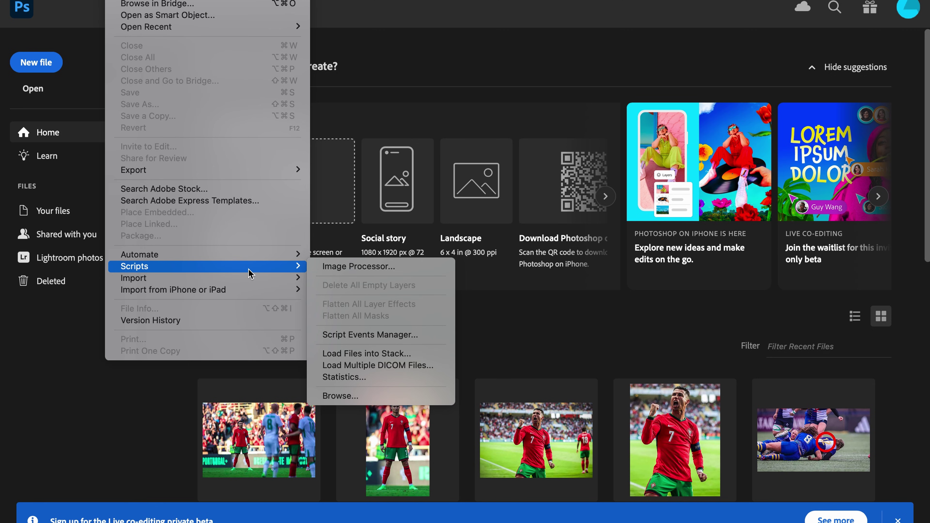
pyautogui.click(401, 355)
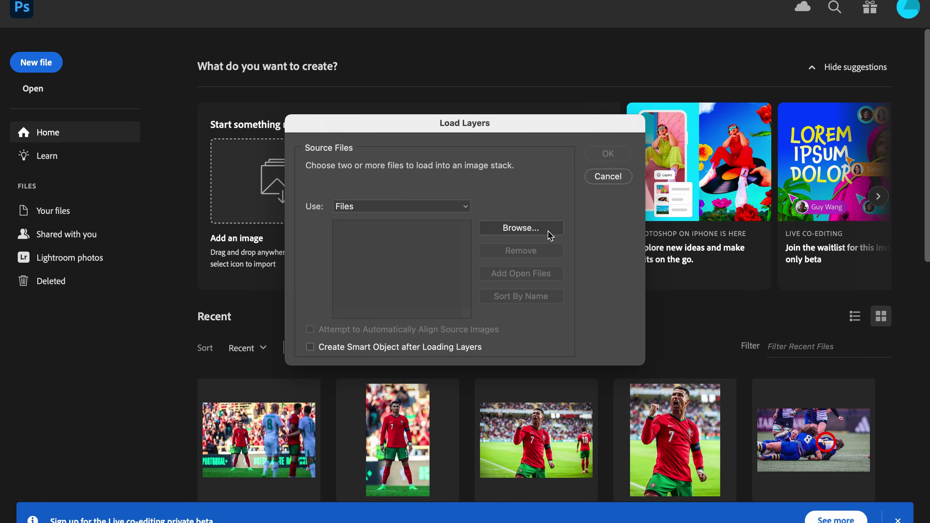
pyautogui.click(549, 228)
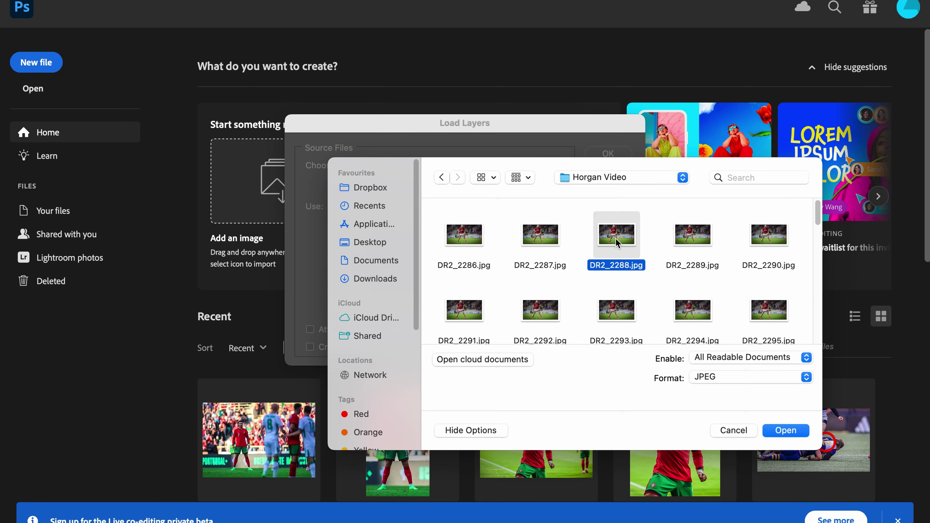
pyautogui.press('super+a')
pyautogui.click(778, 430)
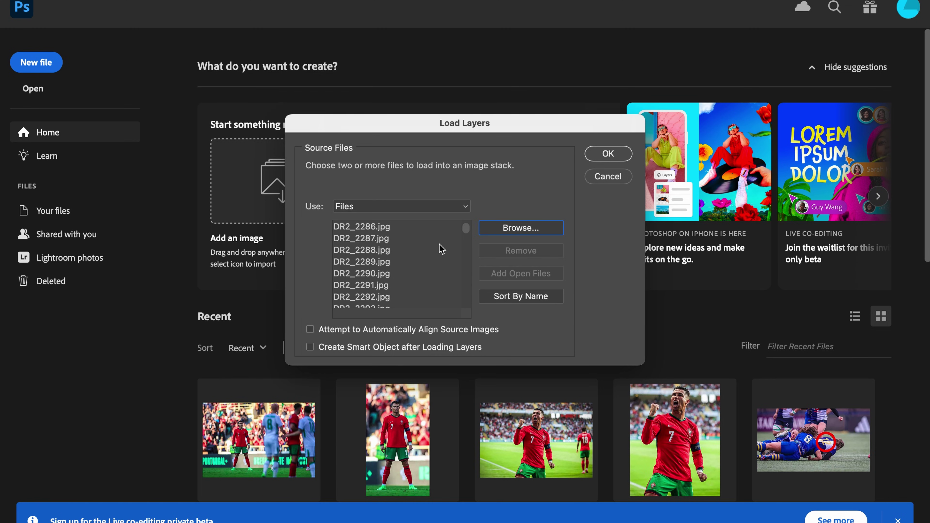
pyautogui.click(613, 152)
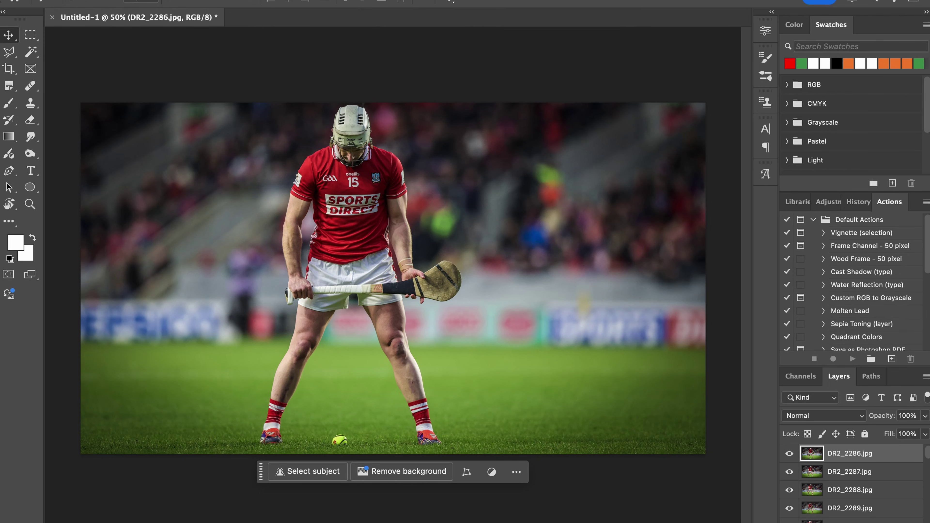
pyautogui.click(484, 0)
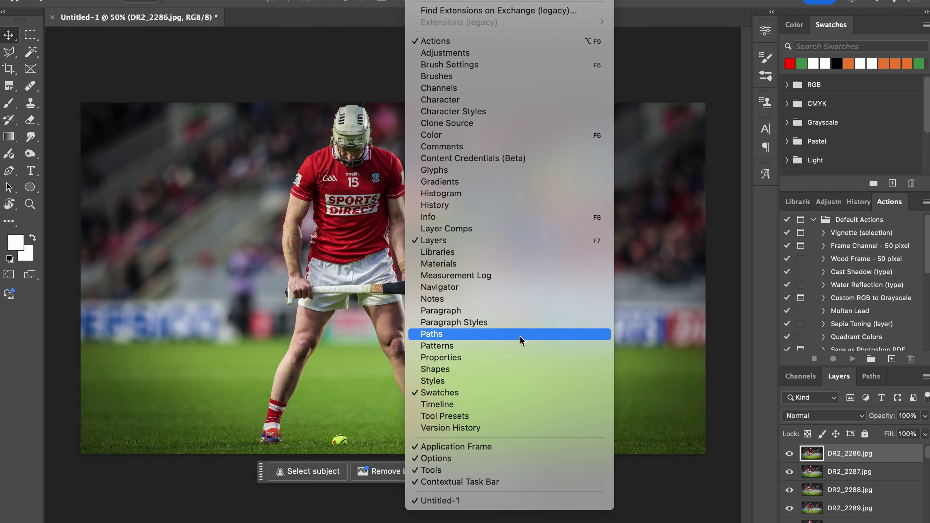
# - Show the Timeline panel and create a frame animation with DR2_2286.jpg as its single frame
pyautogui.click(523, 405)
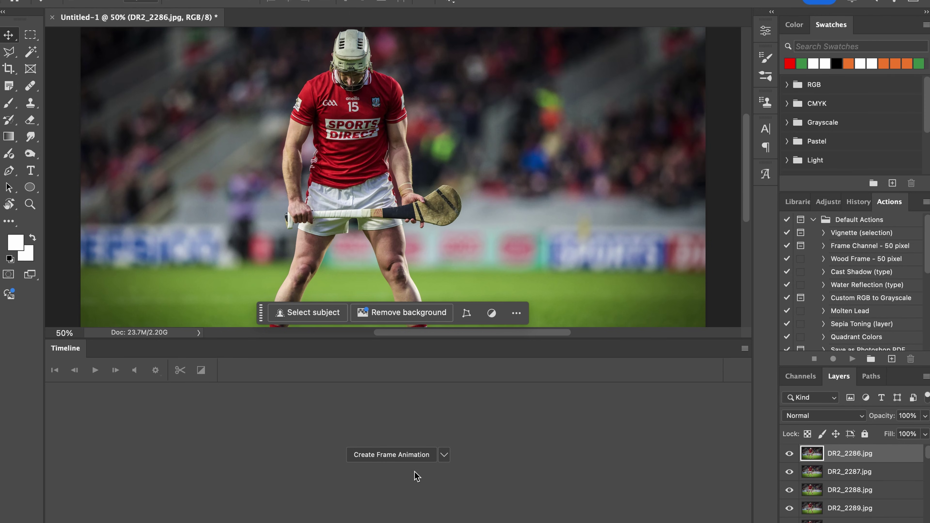
pyautogui.click(446, 458)
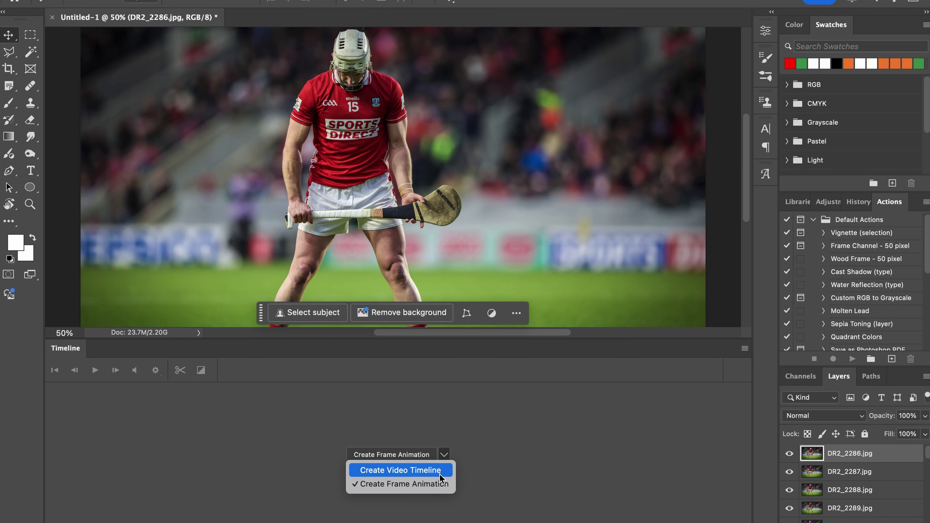
pyautogui.click(513, 472)
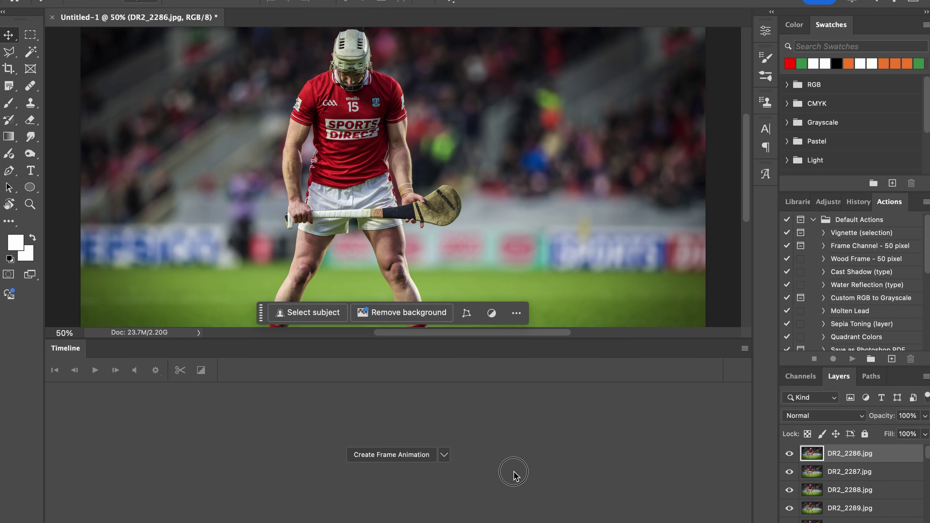
pyautogui.click(402, 458)
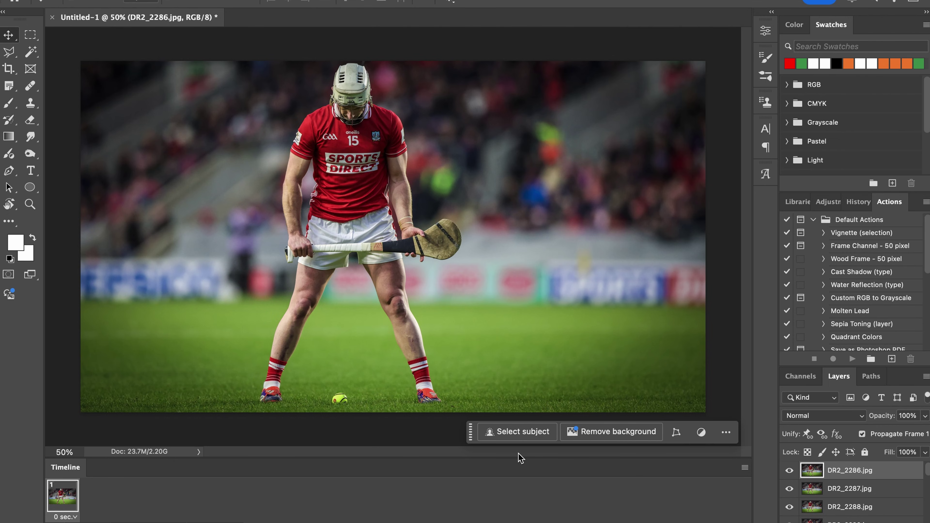
# - Make frames from the photo layers and reverse the frame order
pyautogui.click(745, 468)
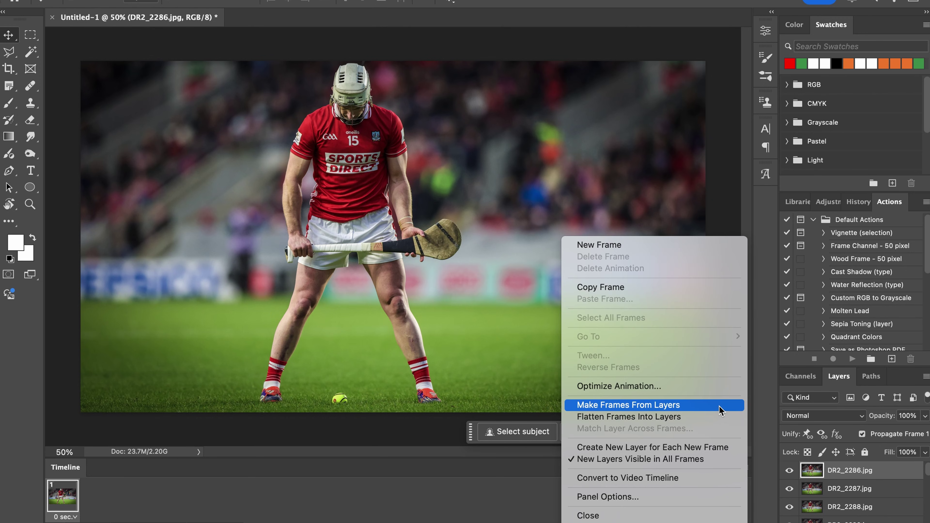
pyautogui.click(719, 406)
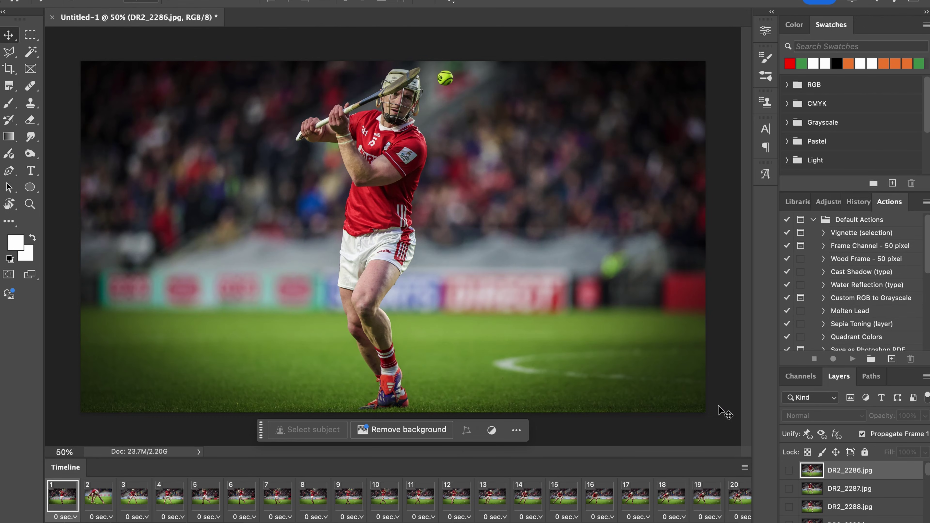
pyautogui.click(746, 469)
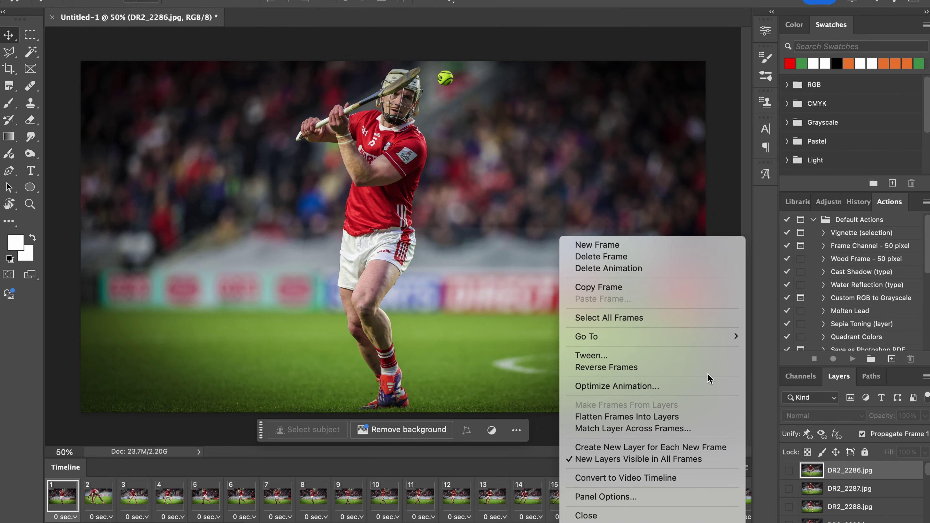
pyautogui.click(696, 368)
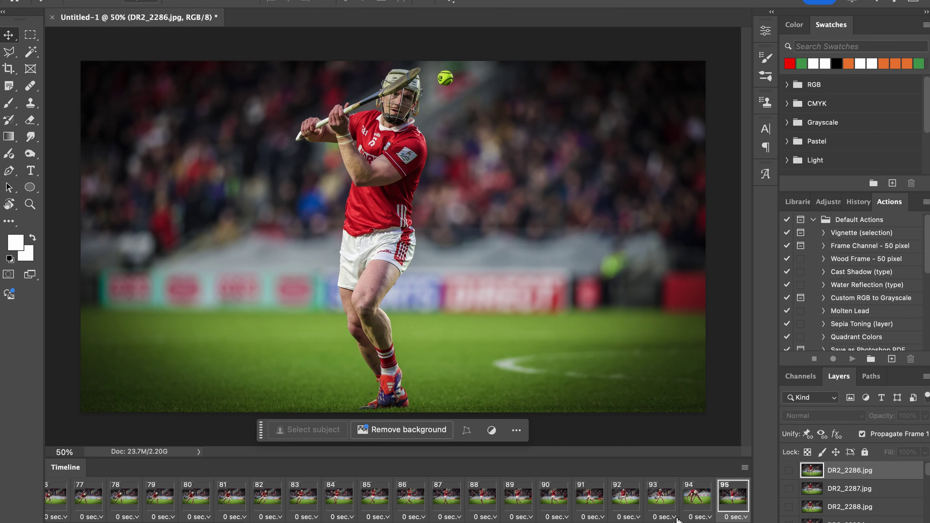
# - Select all frames from frame 1 through frame 95
pyautogui.click(192, 497)
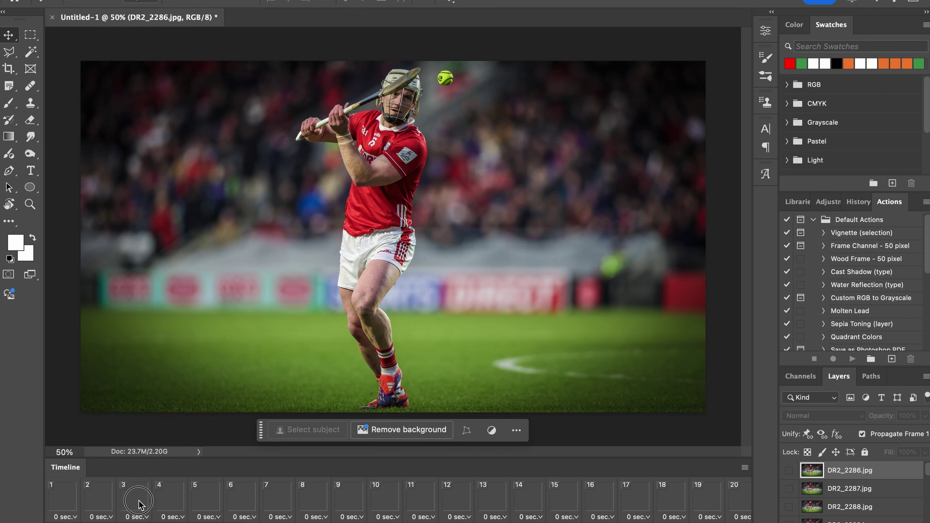
pyautogui.click(67, 502)
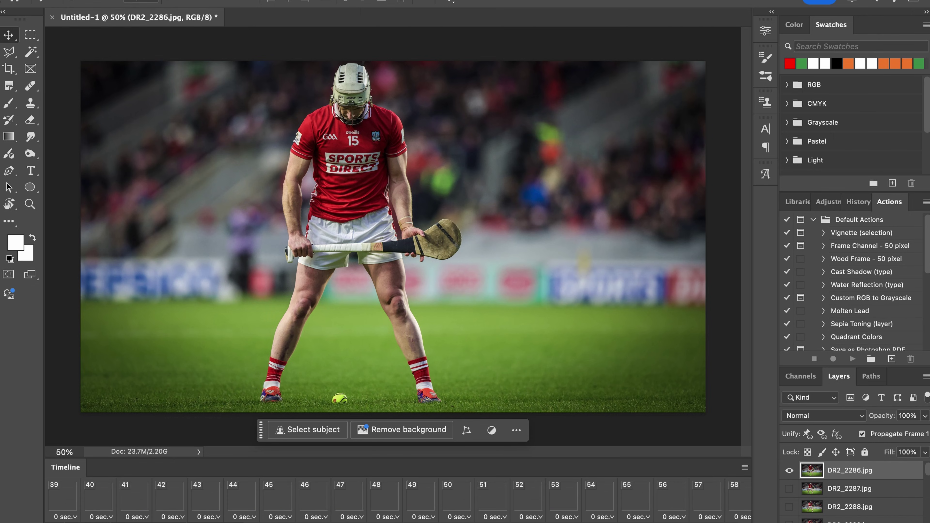
pyautogui.hscroll(15, 735, 520)
pyautogui.click(729, 505)
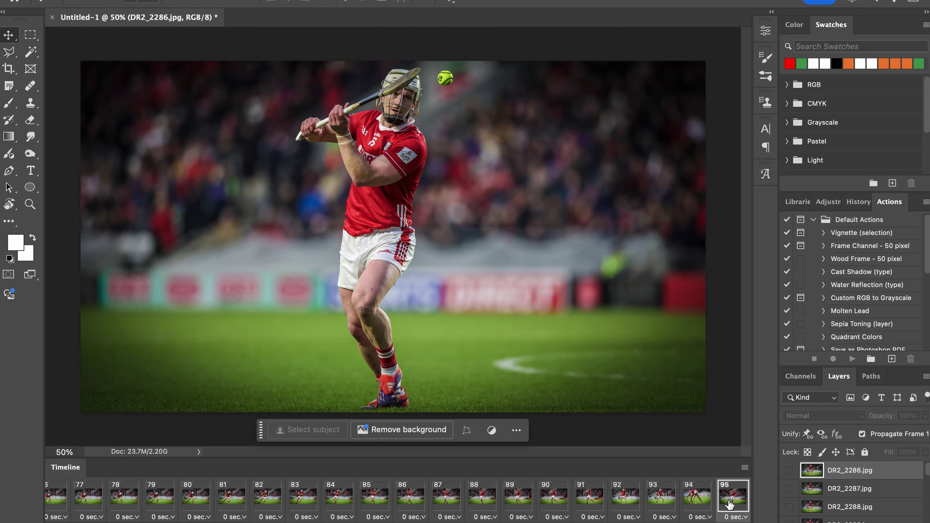
pyautogui.hscroll(-15, 60, 505)
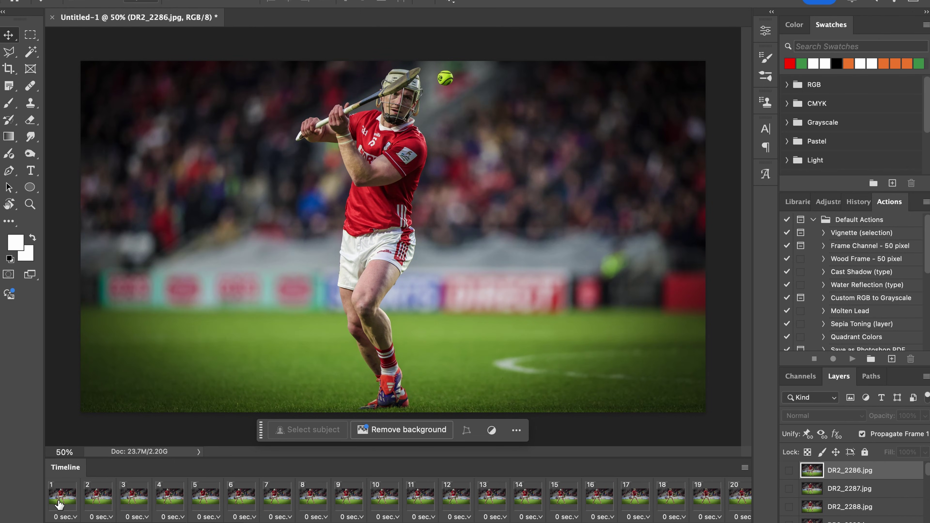
pyautogui.click(59, 505)
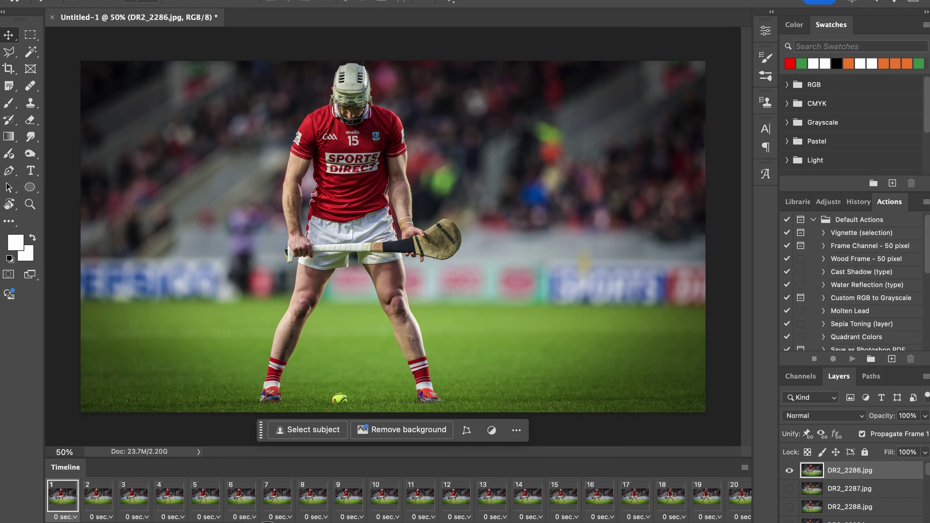
pyautogui.hscroll(15, 400, 498)
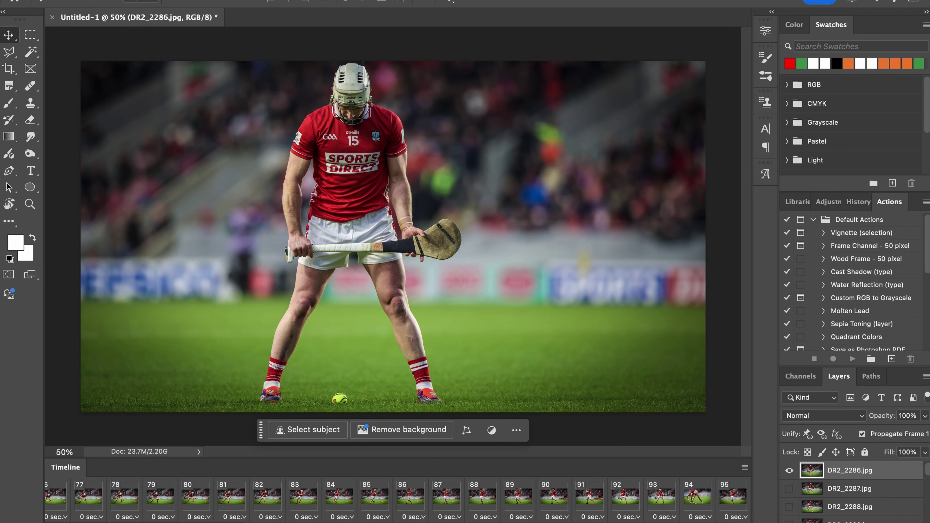
pyautogui.keyDown('shift'); pyautogui.click(705, 496); pyautogui.keyUp('shift')
# - Set every selected frame's delay to 0.1 seconds, then give frame 95 a 2-second delay
pyautogui.click(709, 518)
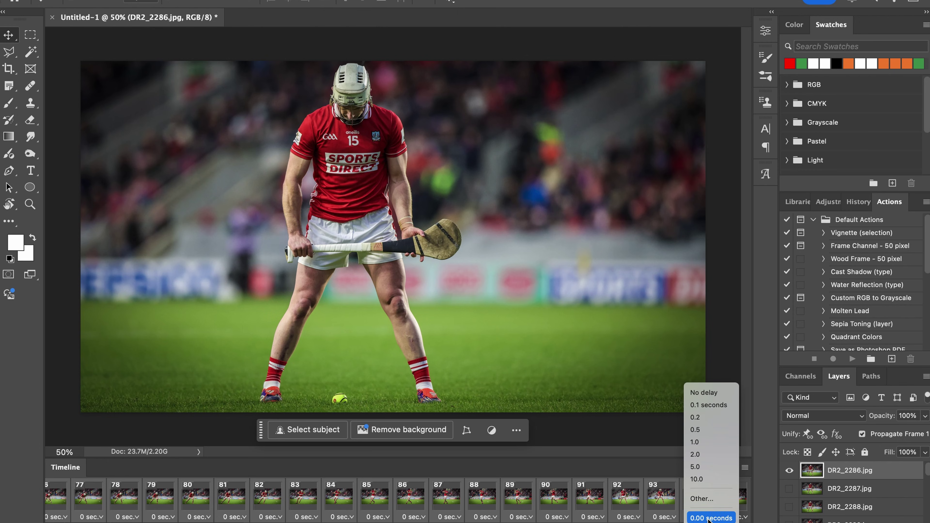
pyautogui.click(714, 406)
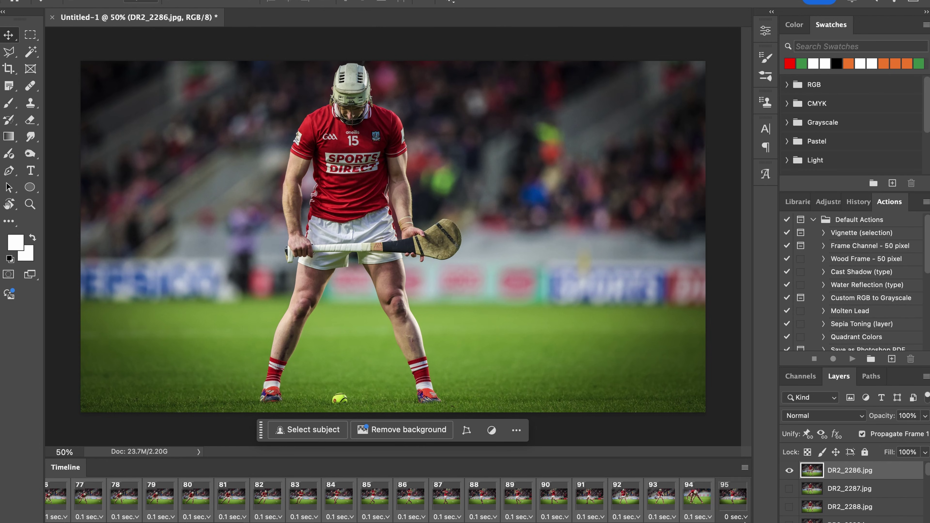
pyautogui.click(731, 496)
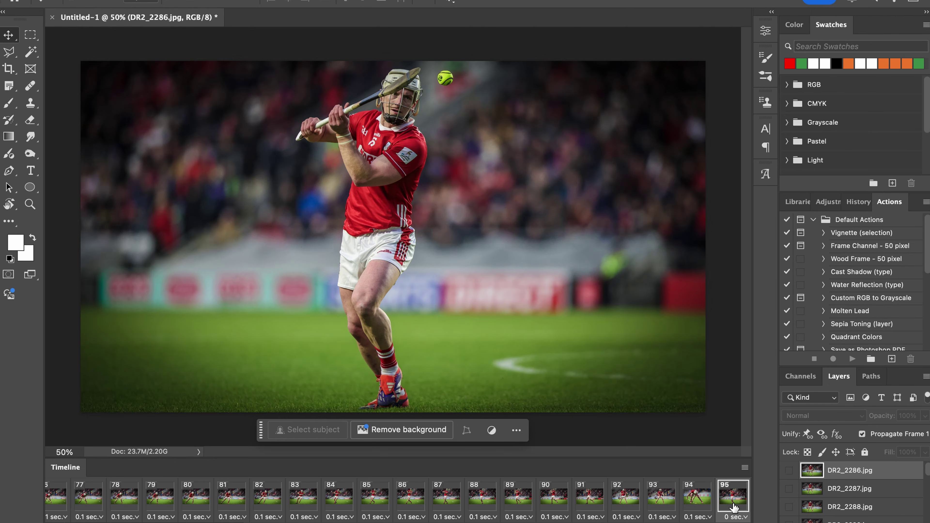
pyautogui.click(744, 520)
pyautogui.click(747, 458)
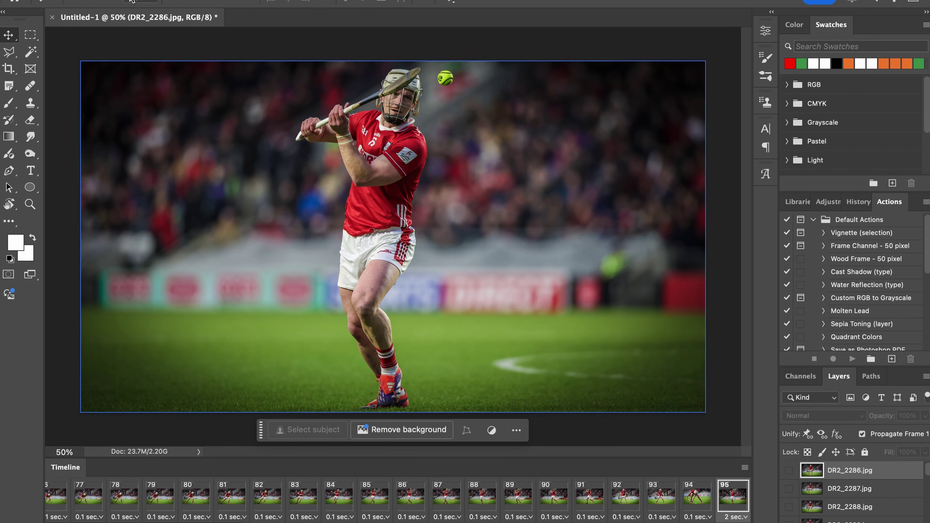
# - Render the animation as youtube.mp4 using H.264 High Quality at 3840 x 2160
pyautogui.click(121, 0)
pyautogui.moveTo(252, 171)
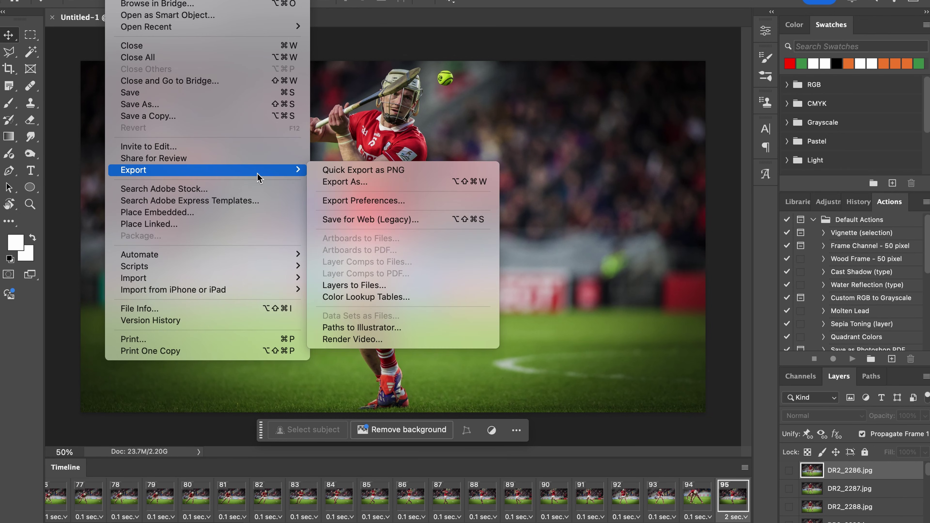
pyautogui.click(425, 340)
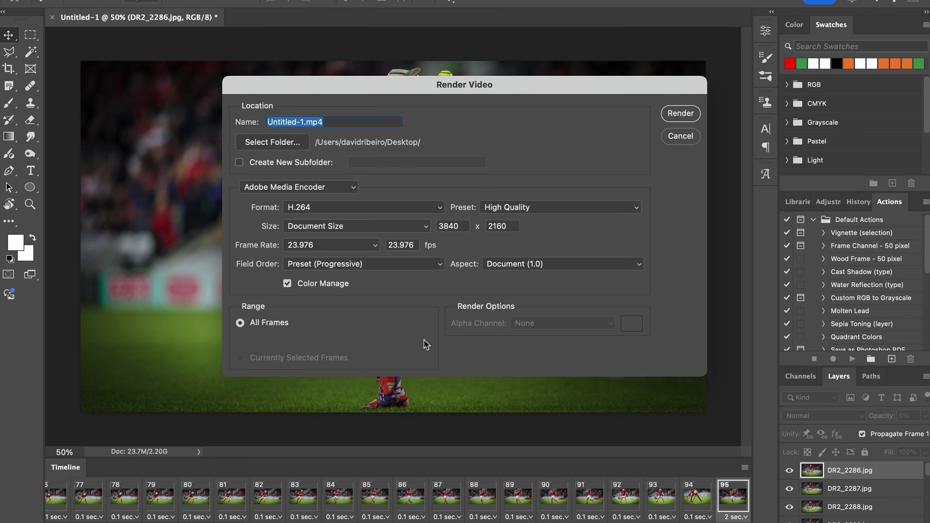
pyautogui.click(317, 122)
pyautogui.press('Left')
pyautogui.press('Left')
pyautogui.press('BackSpace')
pyautogui.press('BackSpace')
pyautogui.press('BackSpace')
pyautogui.press('BackSpace')
pyautogui.press('BackSpace')
pyautogui.press('BackSpace')
pyautogui.press('BackSpace')
pyautogui.press('BackSpace')
pyautogui.press('BackSpace')
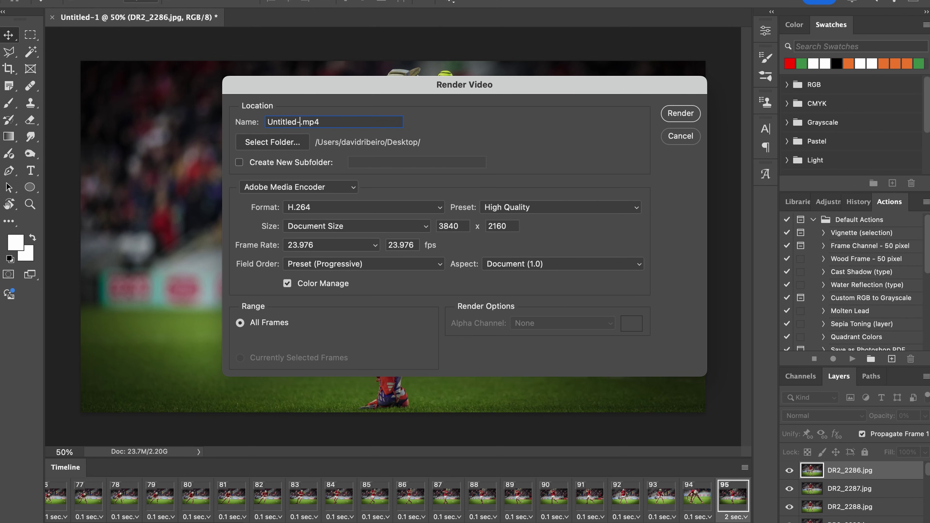
pyautogui.press('BackSpace')
pyautogui.write('youtbe')
pyautogui.press('BackSpace')
pyautogui.press('BackSpace')
pyautogui.press('BackSpace')
pyautogui.press('BackSpace')
pyautogui.write('utube')
pyautogui.click(675, 117)
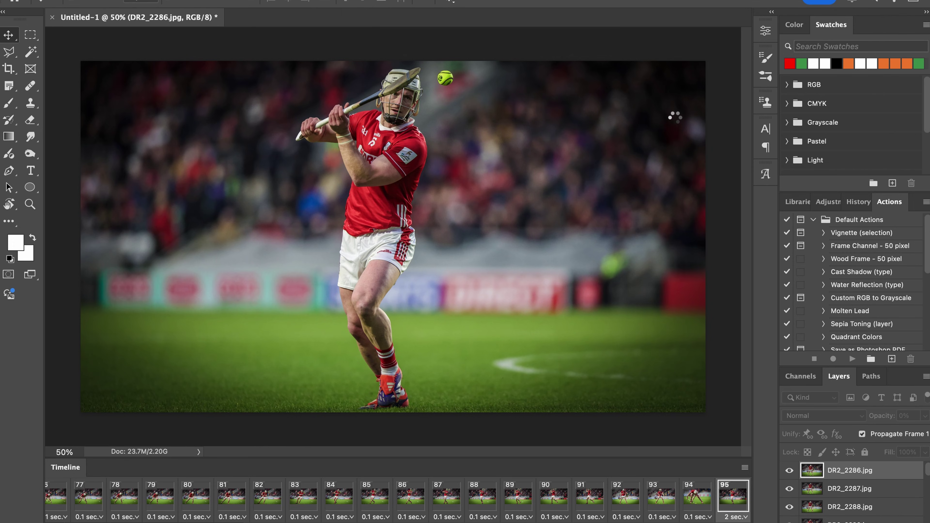